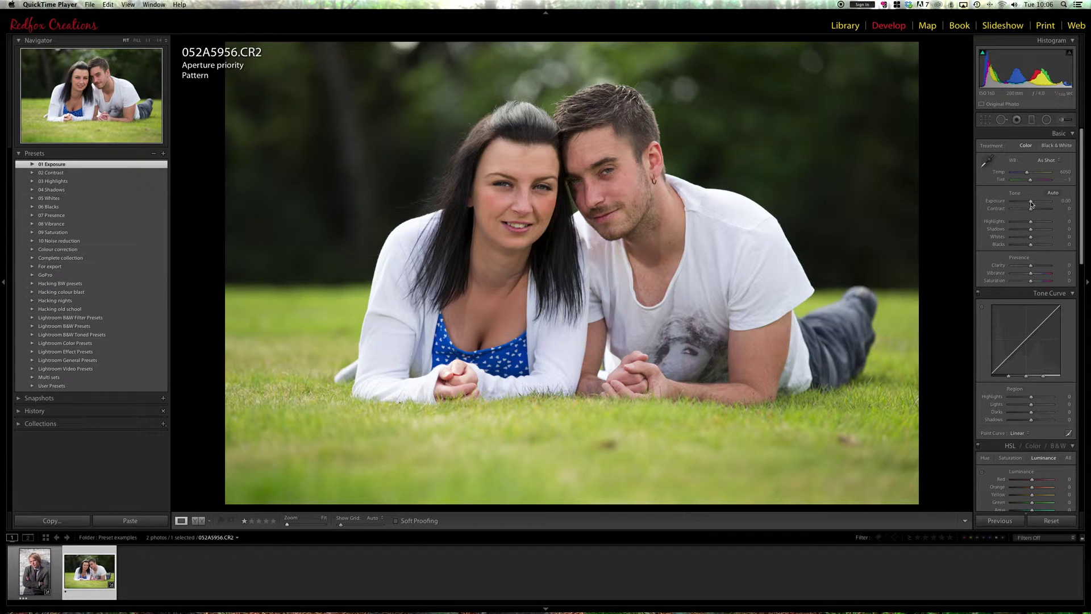
Step: Reset the Exposure and Contrast sliders to 0 and expand the 01 Exposure preset folder
{"action": "left_click_drag", "start_coordinate": [1032, 203], "coordinate": [1033, 211]}
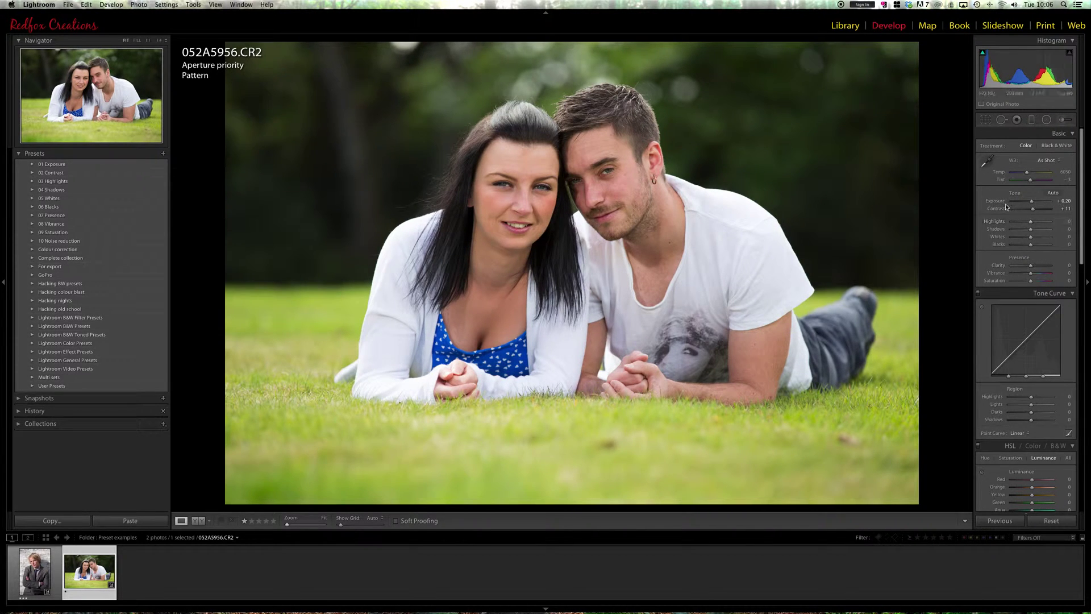
{"action": "double_click", "coordinate": [1004, 202]}
{"action": "double_click", "coordinate": [1004, 209]}
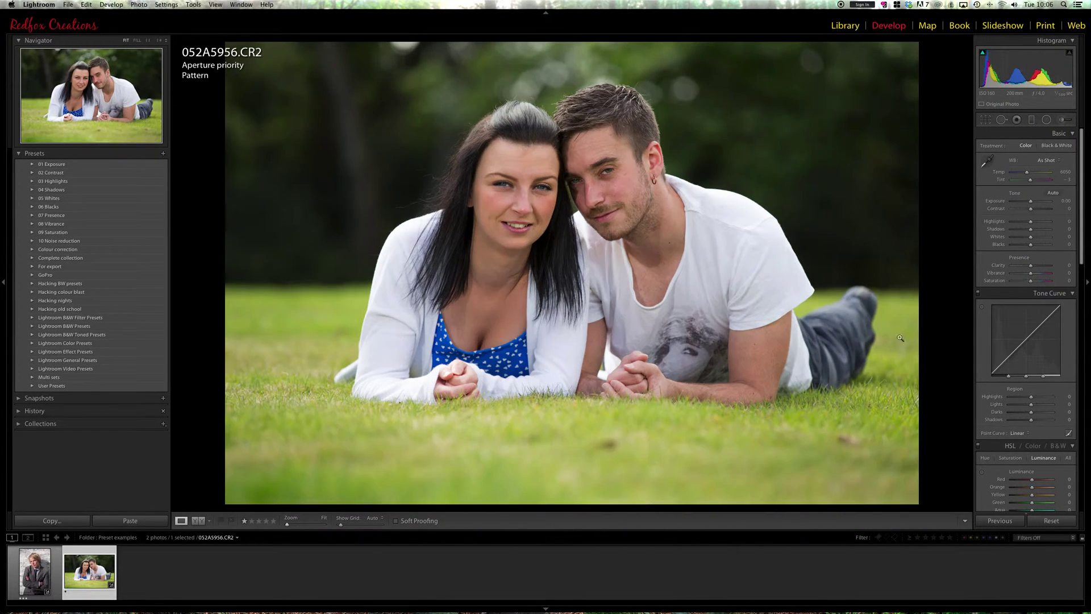
{"action": "left_click", "coordinate": [32, 165]}
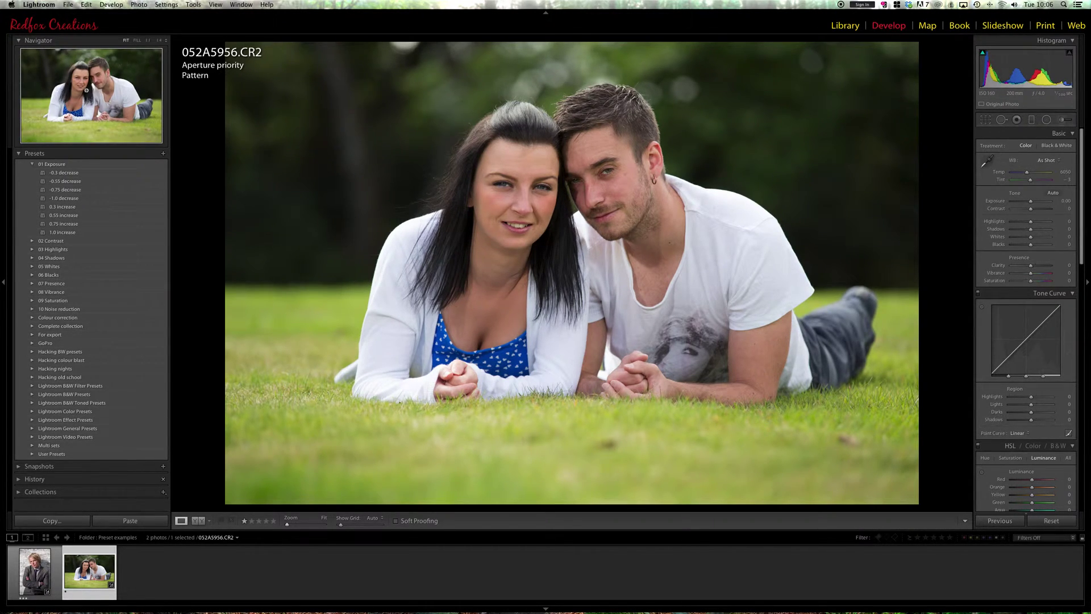
Step: Apply the 0.3 increase exposure and 15 increase contrast presets, then open 03 Highlights
{"action": "left_click", "coordinate": [68, 208]}
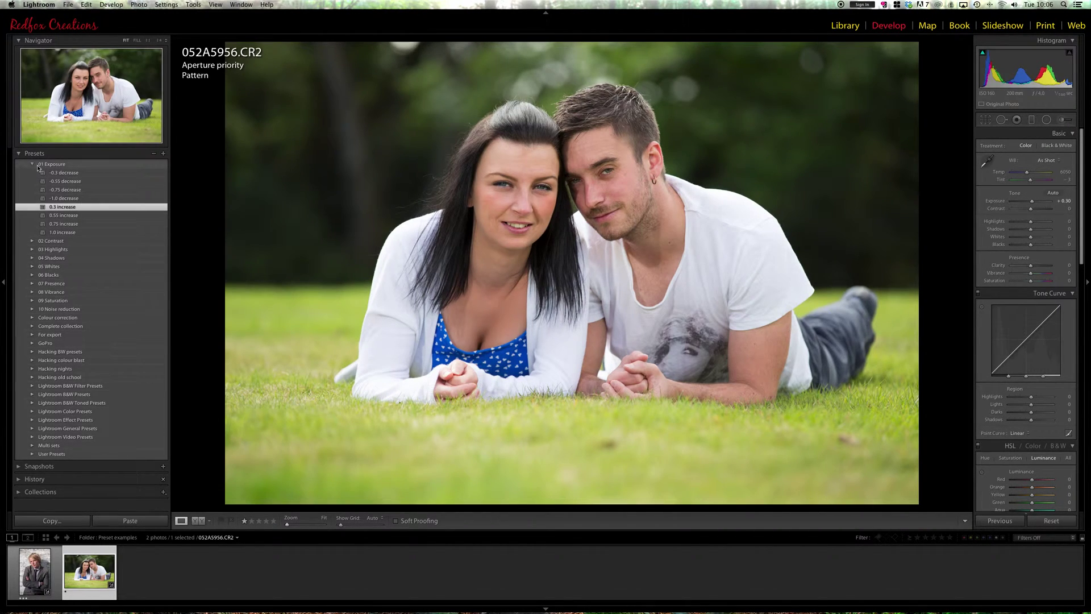
{"action": "left_click", "coordinate": [31, 164]}
{"action": "left_click", "coordinate": [32, 173]}
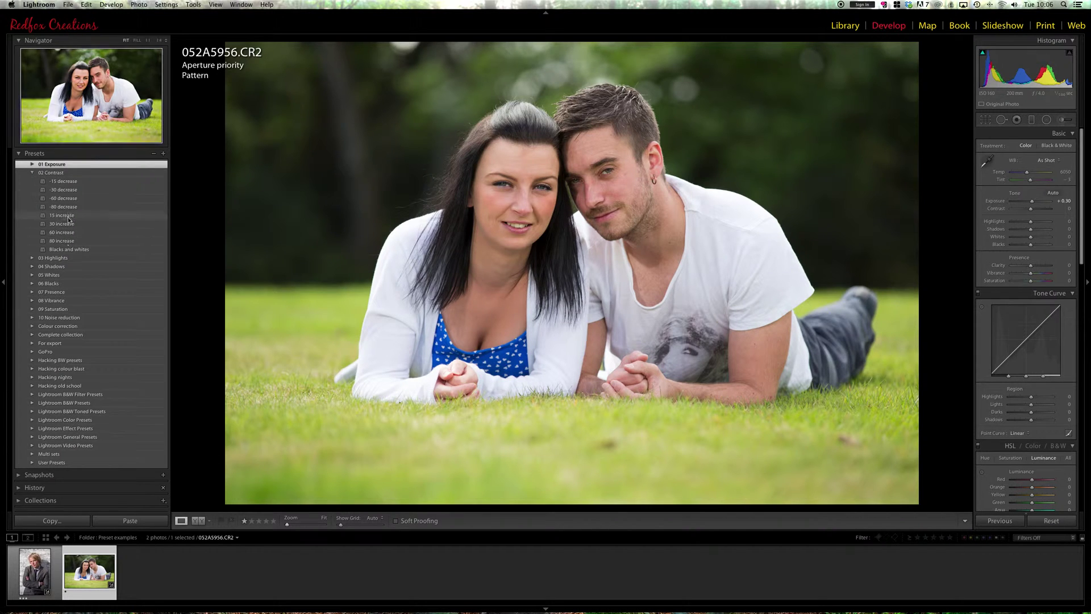
{"action": "left_click", "coordinate": [69, 216]}
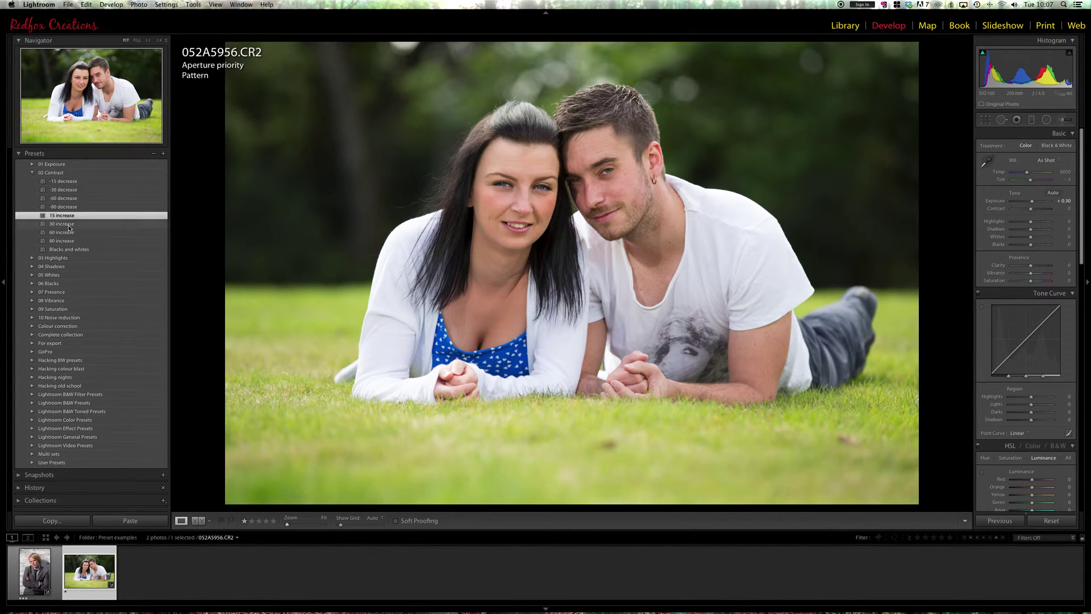
{"action": "left_click", "coordinate": [33, 173]}
{"action": "left_click", "coordinate": [33, 182]}
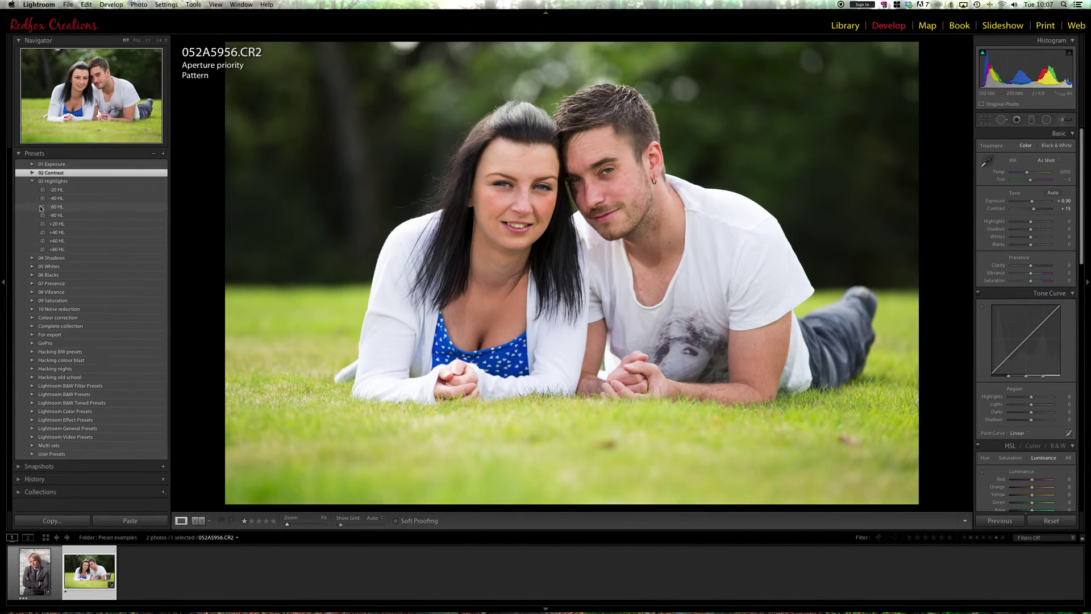
Step: Apply the -60 HL highlights and +40 shadows presets, then toggle Before/After to compare
{"action": "left_click", "coordinate": [69, 208]}
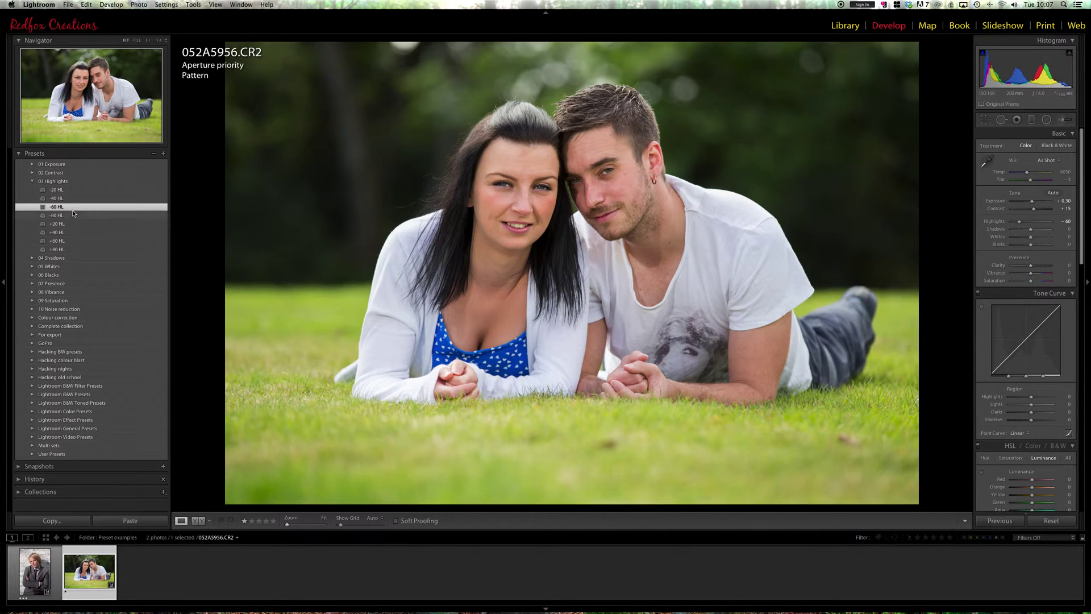
{"action": "left_click", "coordinate": [32, 181]}
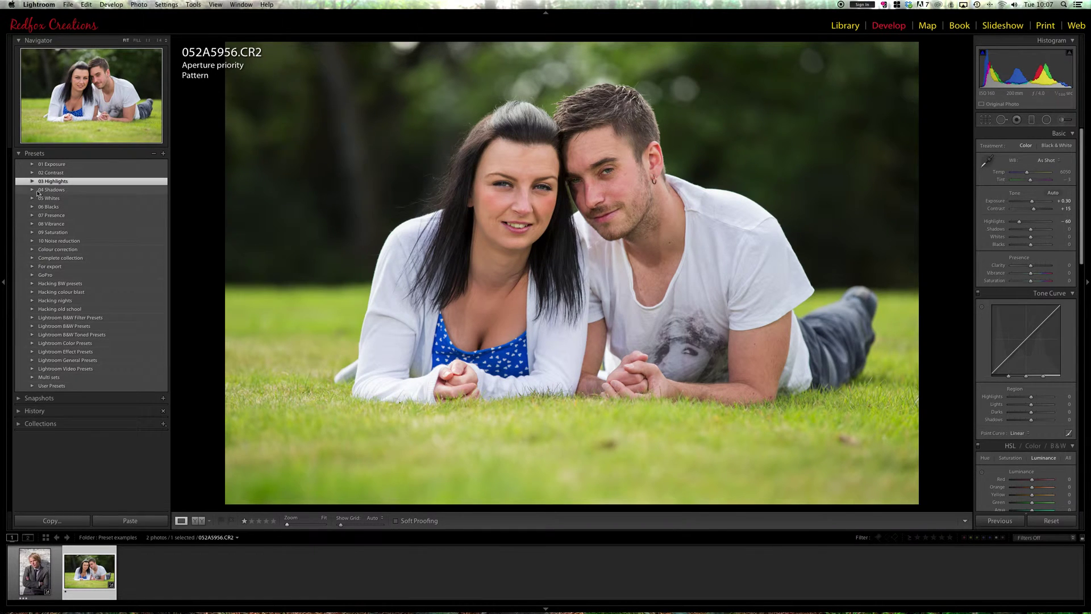
{"action": "left_click", "coordinate": [32, 196]}
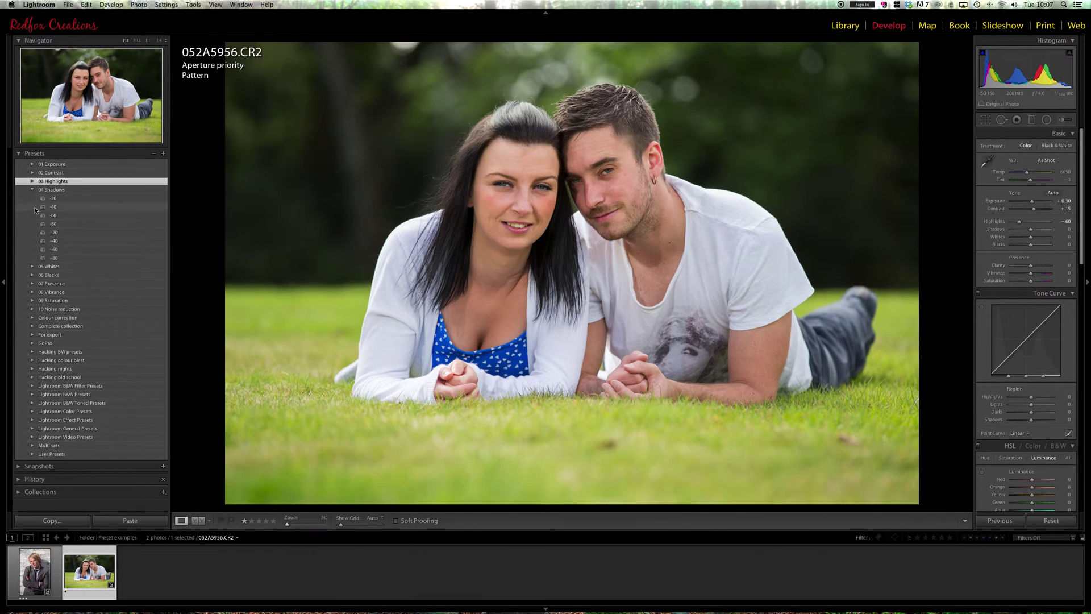
{"action": "left_click", "coordinate": [72, 242]}
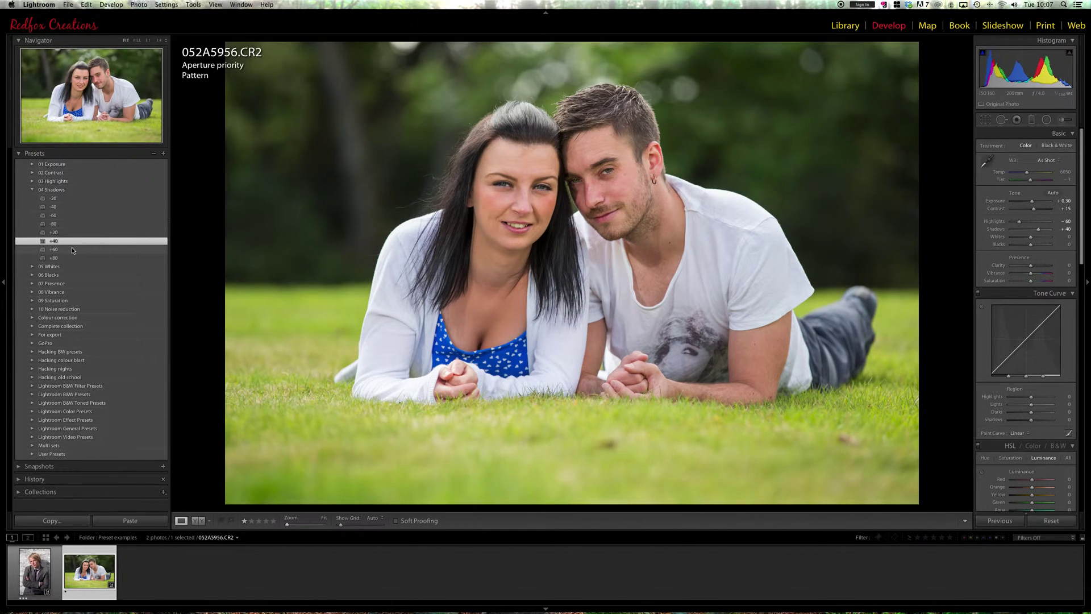
{"action": "left_click", "coordinate": [32, 190]}
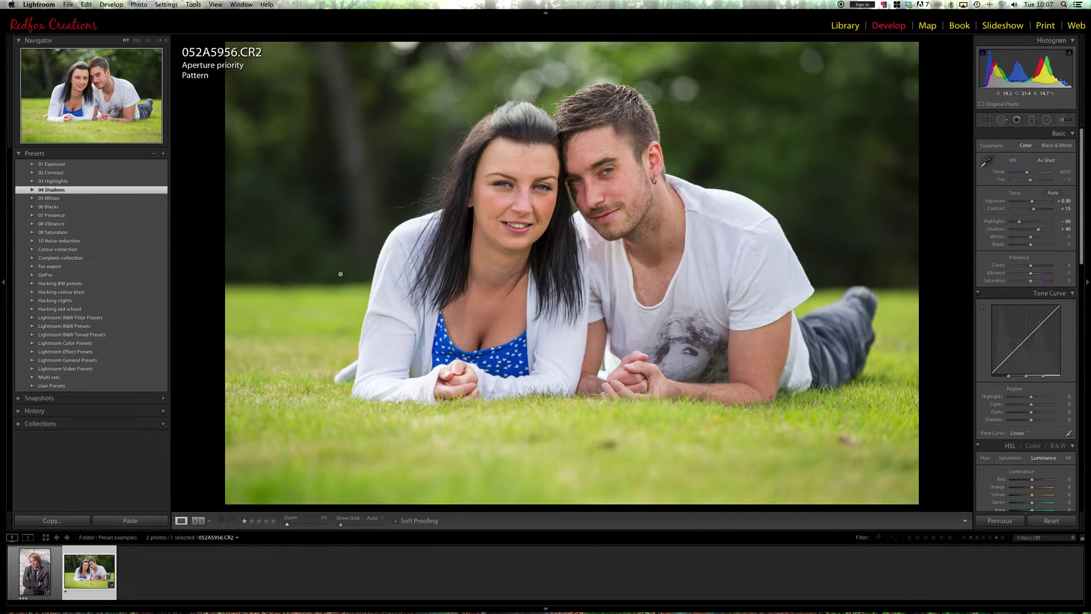
{"action": "key", "text": "backslash"}
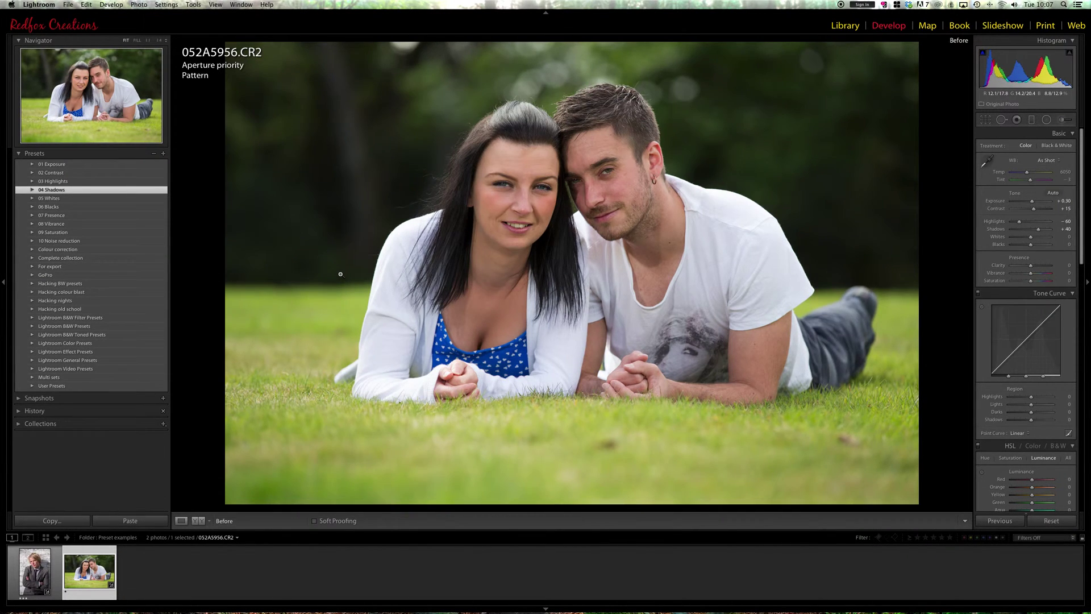
{"action": "key", "text": "backslash"}
{"action": "key", "text": "backslash"}
{"action": "key", "text": "backslash"}
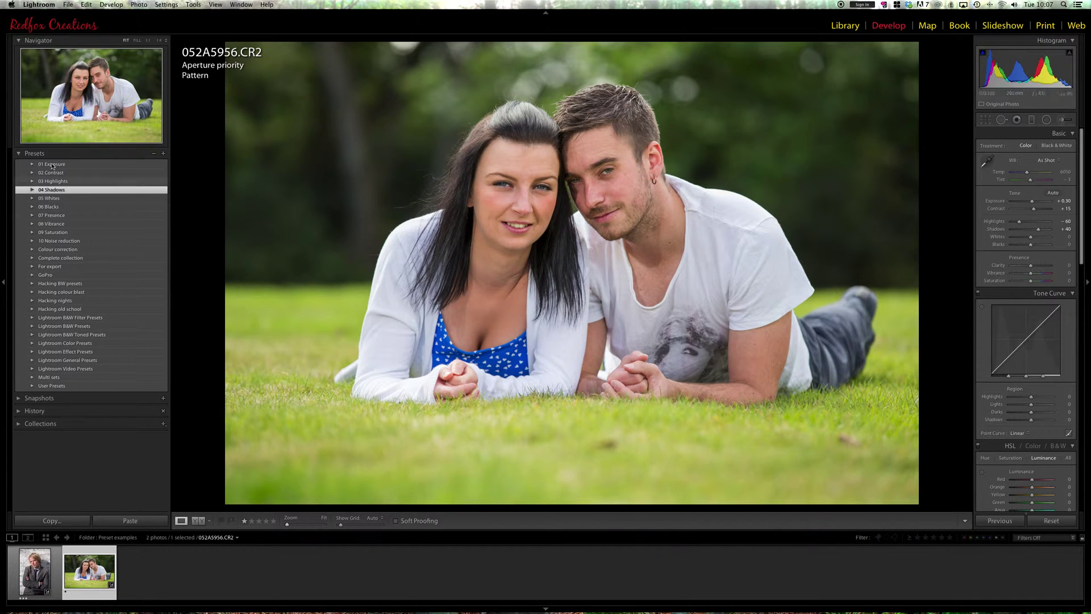
Step: Apply the +30 whites and -30 blacks presets, then open the 07 Presence clarity presets
{"action": "left_click", "coordinate": [31, 197]}
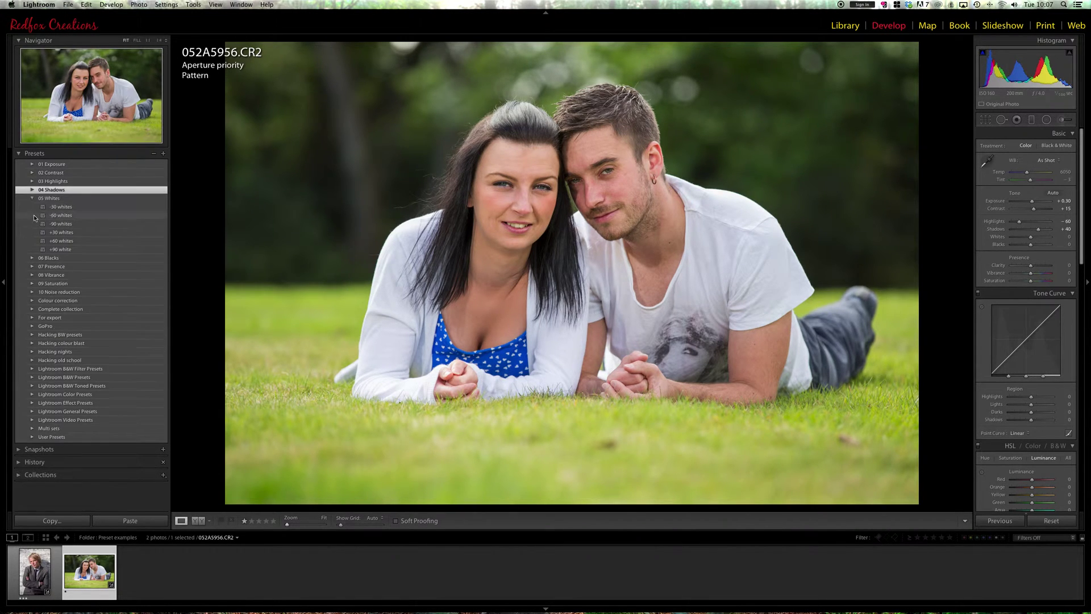
{"action": "left_click", "coordinate": [68, 233]}
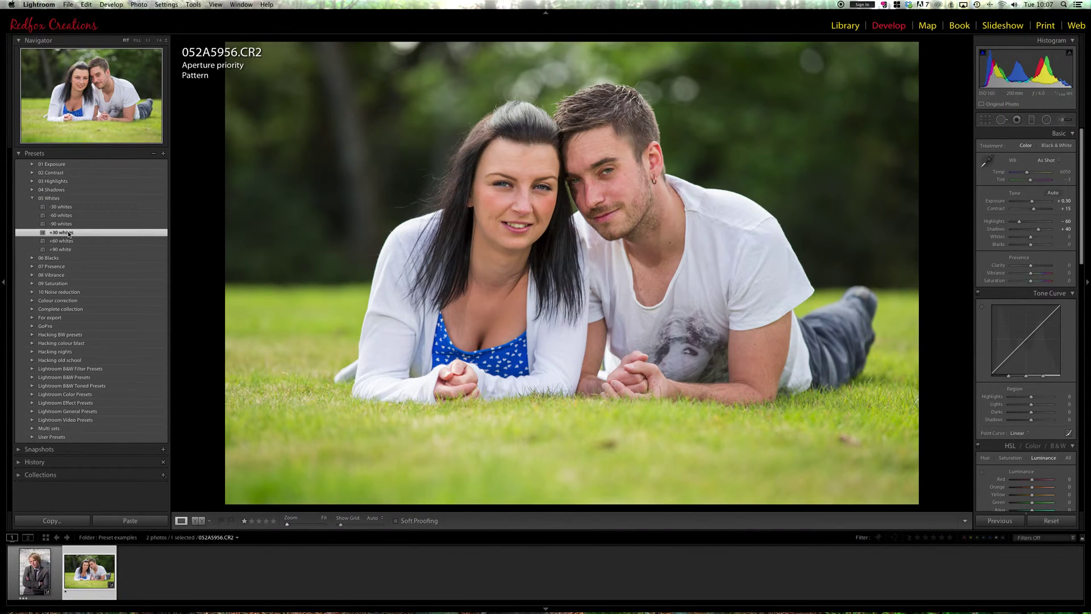
{"action": "left_click", "coordinate": [33, 199]}
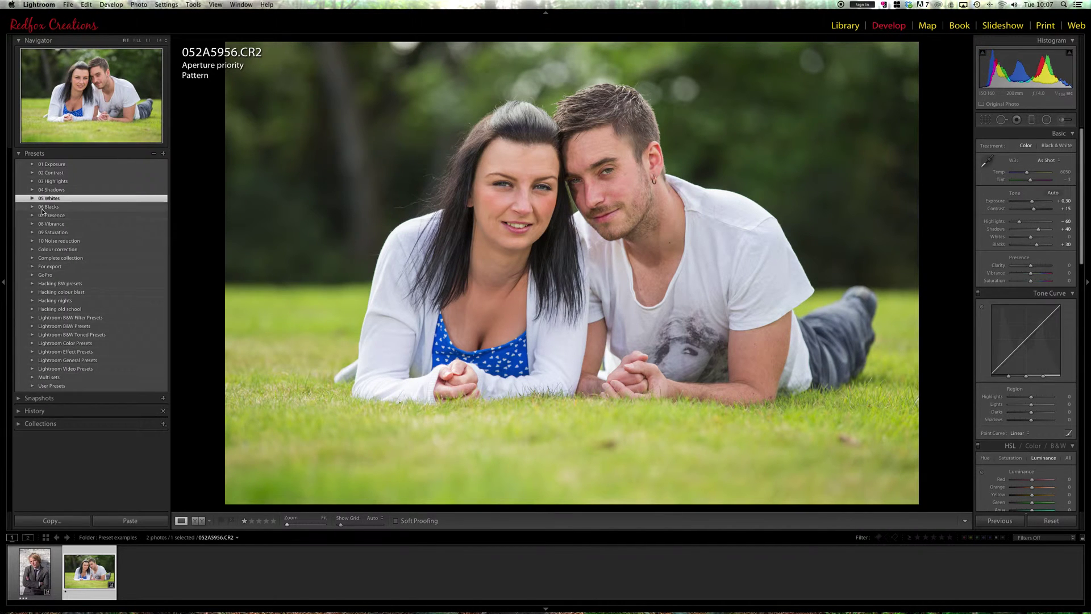
{"action": "left_click", "coordinate": [32, 207]}
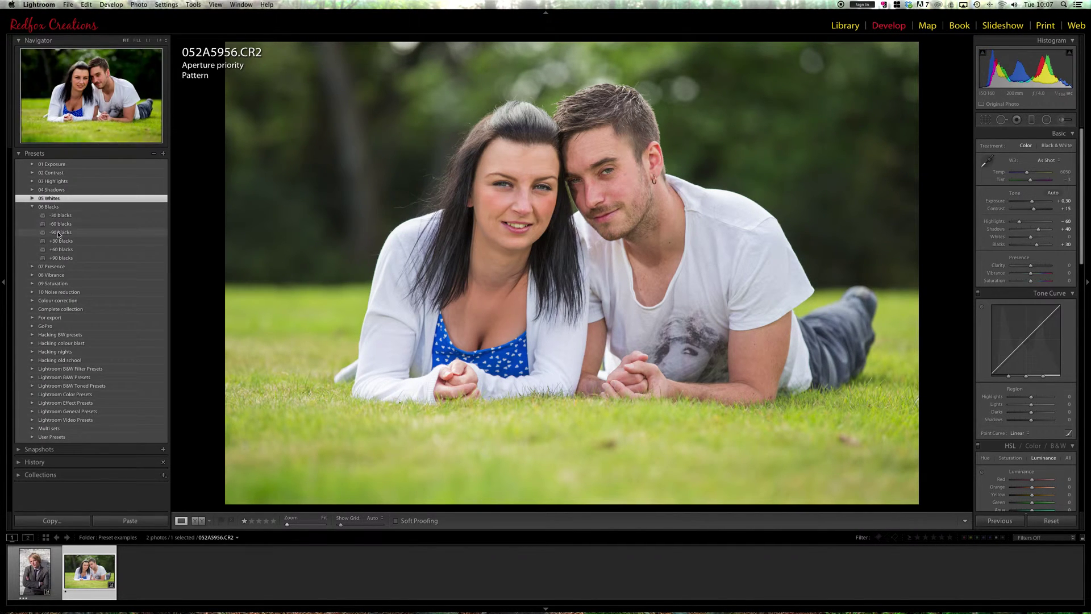
{"action": "left_click", "coordinate": [60, 216]}
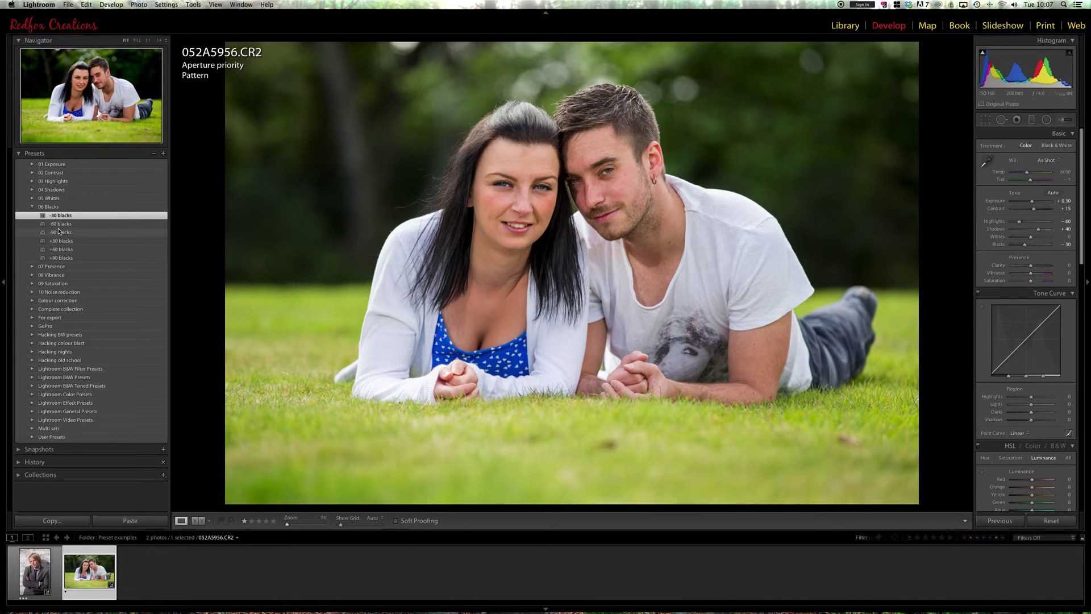
{"action": "left_click", "coordinate": [33, 206]}
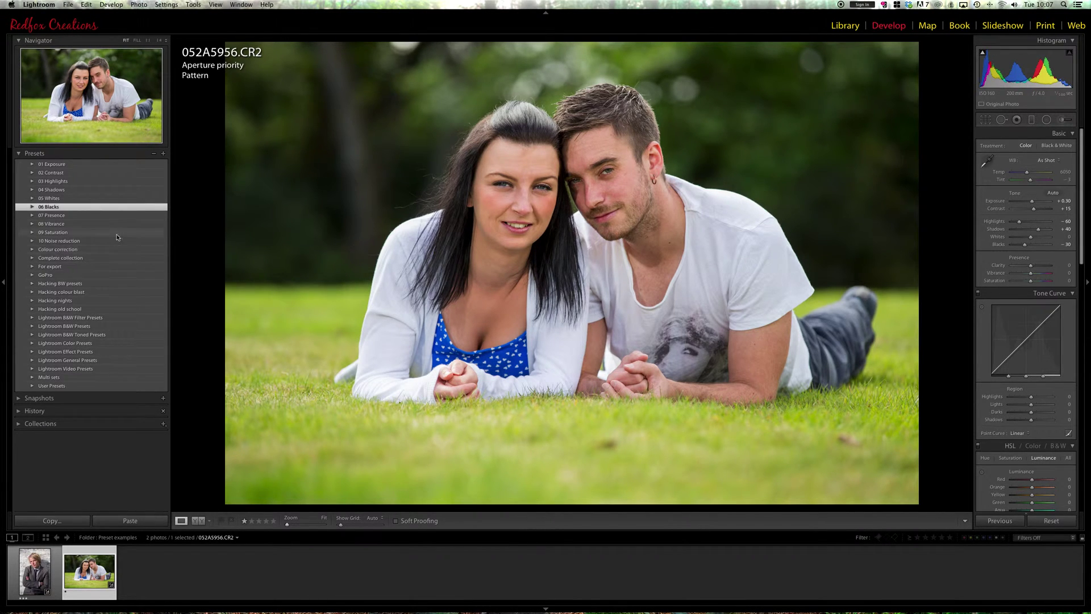
{"action": "left_click", "coordinate": [33, 216]}
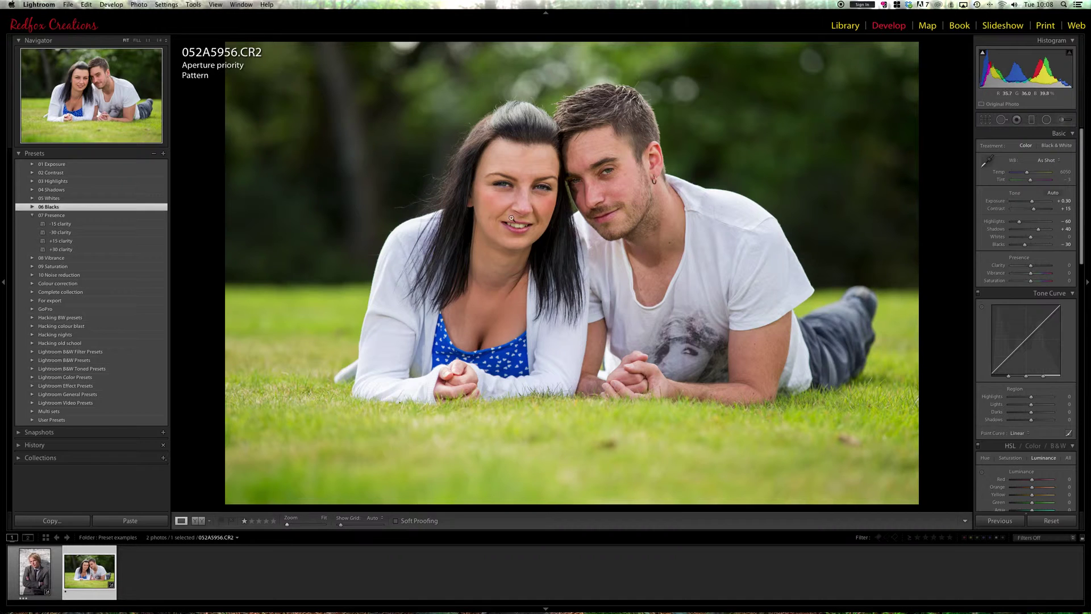
Step: Apply a 07 Presence clarity preset and the -10 vibrance preset from 08 Vibrance
{"action": "left_click", "coordinate": [45, 224]}
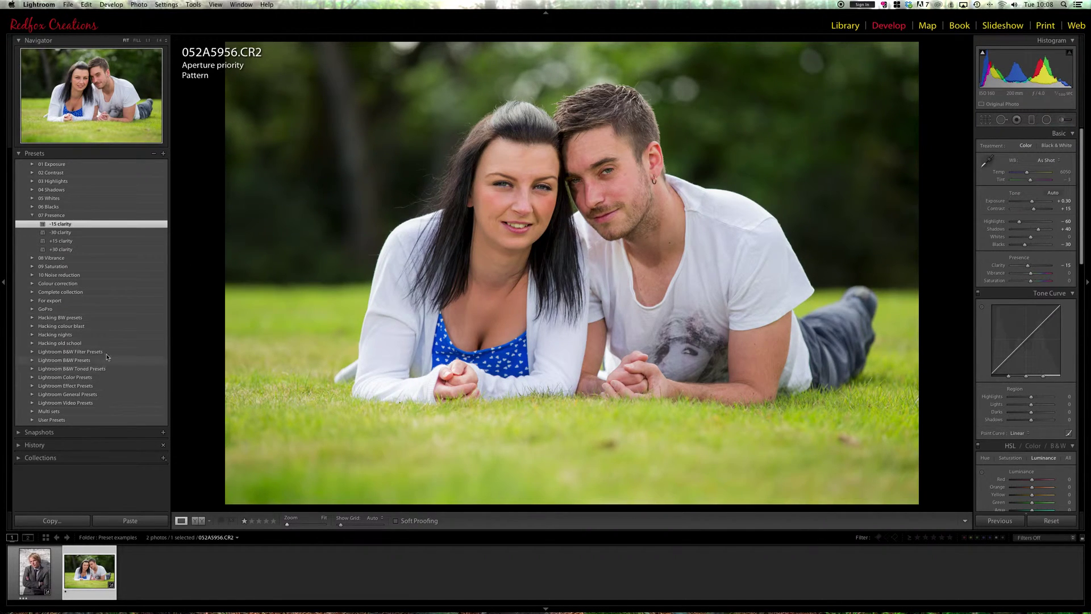
{"action": "left_click", "coordinate": [32, 216]}
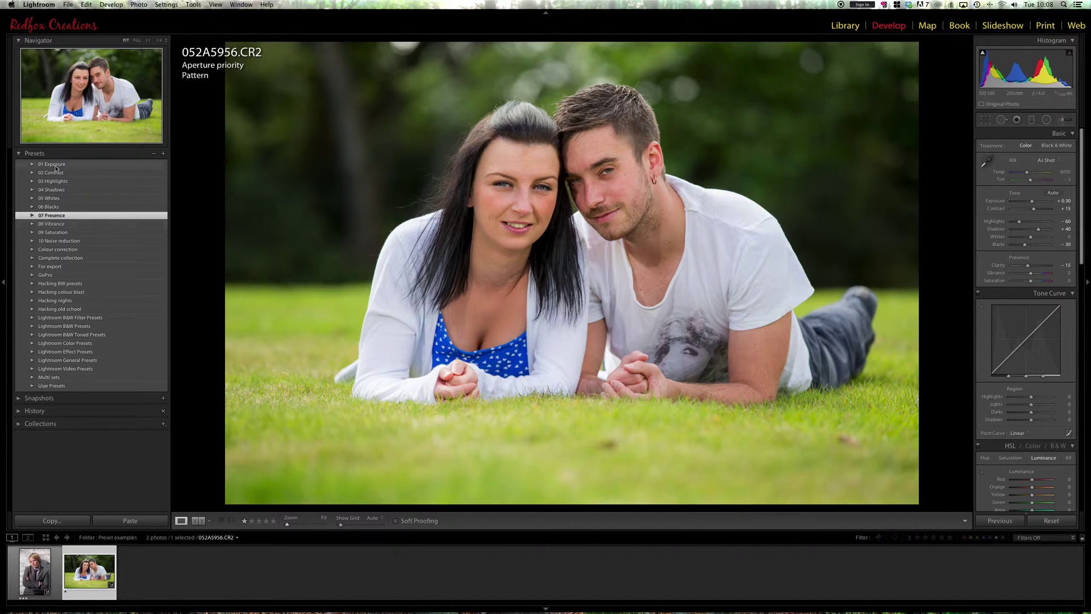
{"action": "left_click", "coordinate": [32, 224]}
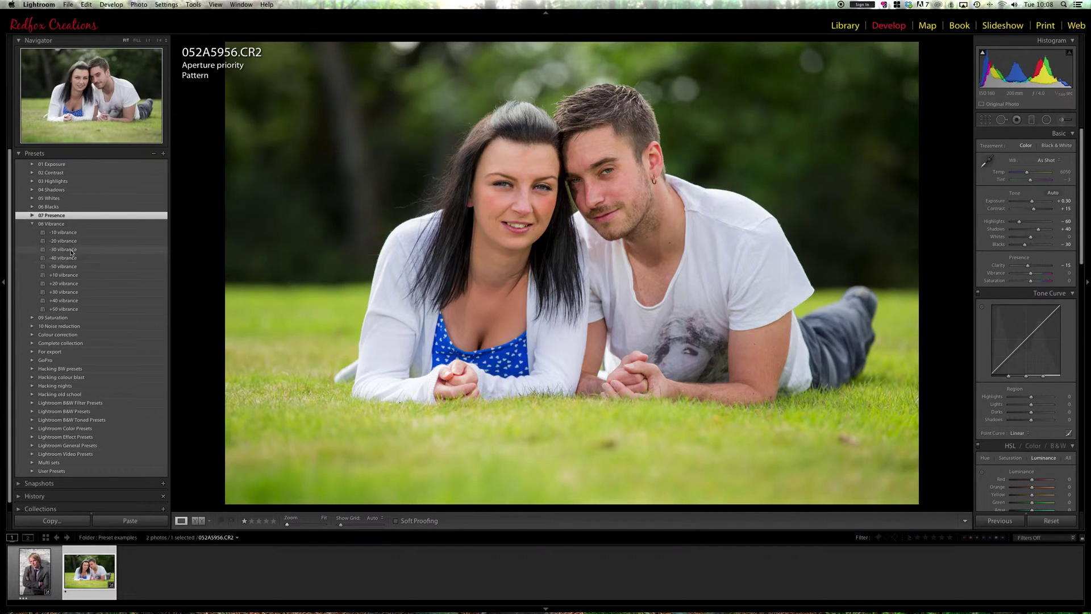
{"action": "left_click", "coordinate": [63, 233]}
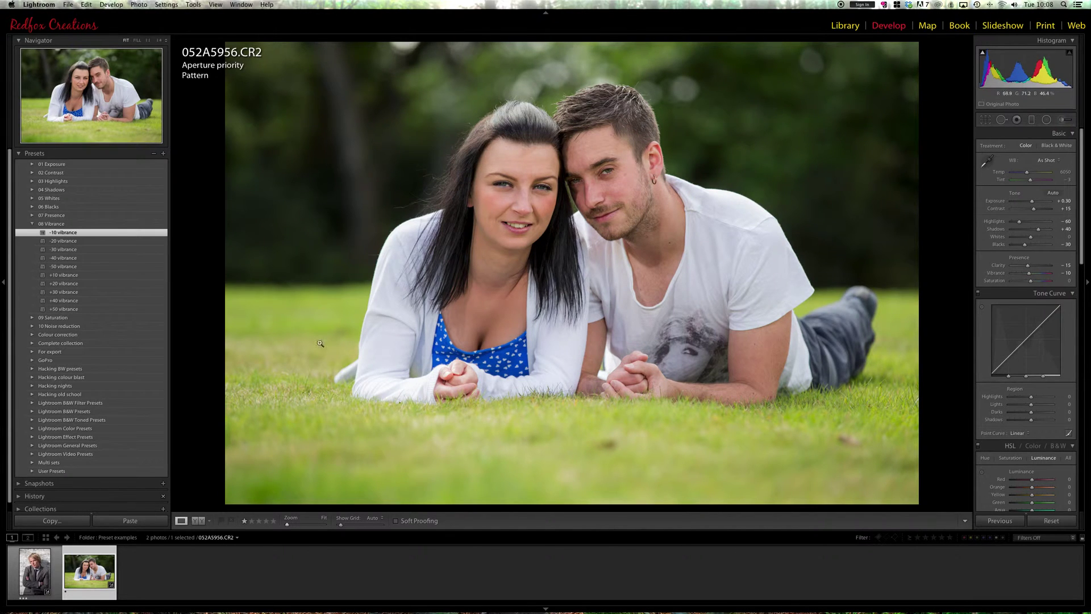
{"action": "left_click", "coordinate": [33, 224]}
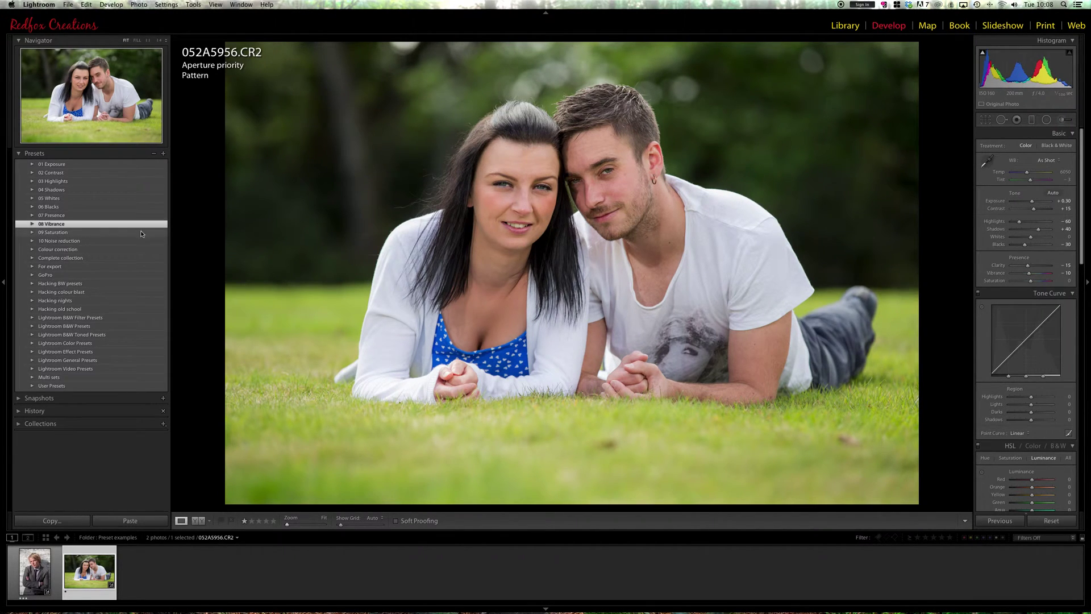
Step: Apply the +10 saturation preset from 09 Saturation, then peek into 10 Noise reduction
{"action": "left_click", "coordinate": [32, 233]}
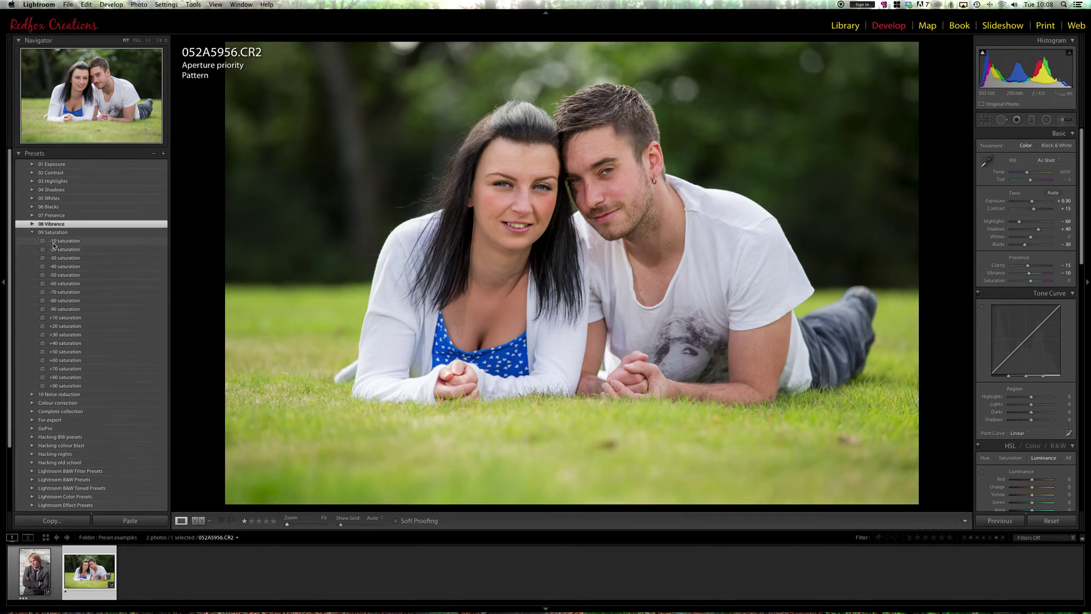
{"action": "left_click", "coordinate": [63, 318]}
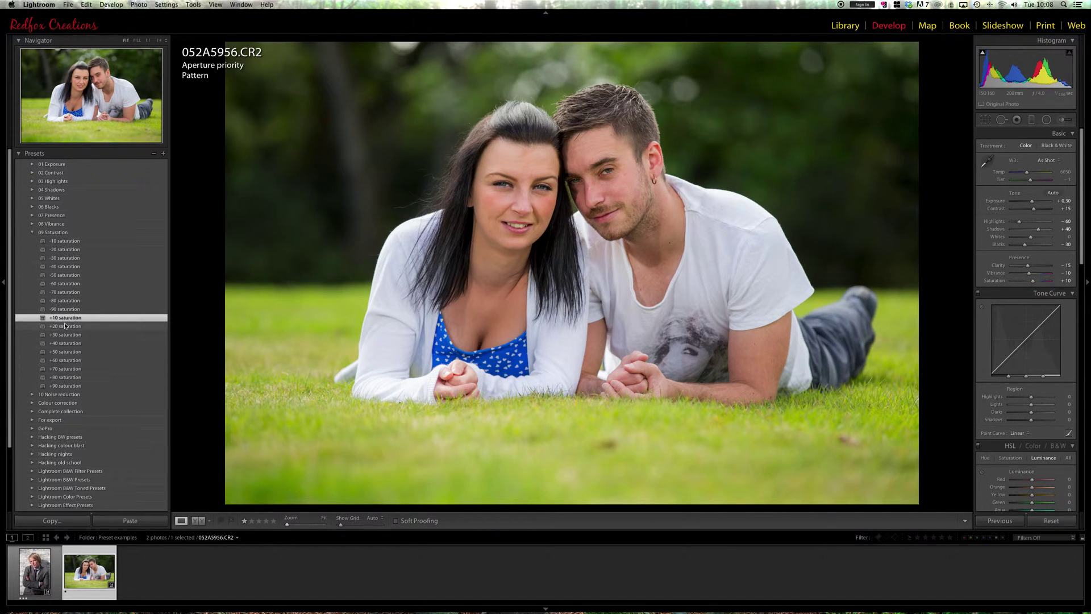
{"action": "left_click", "coordinate": [32, 233]}
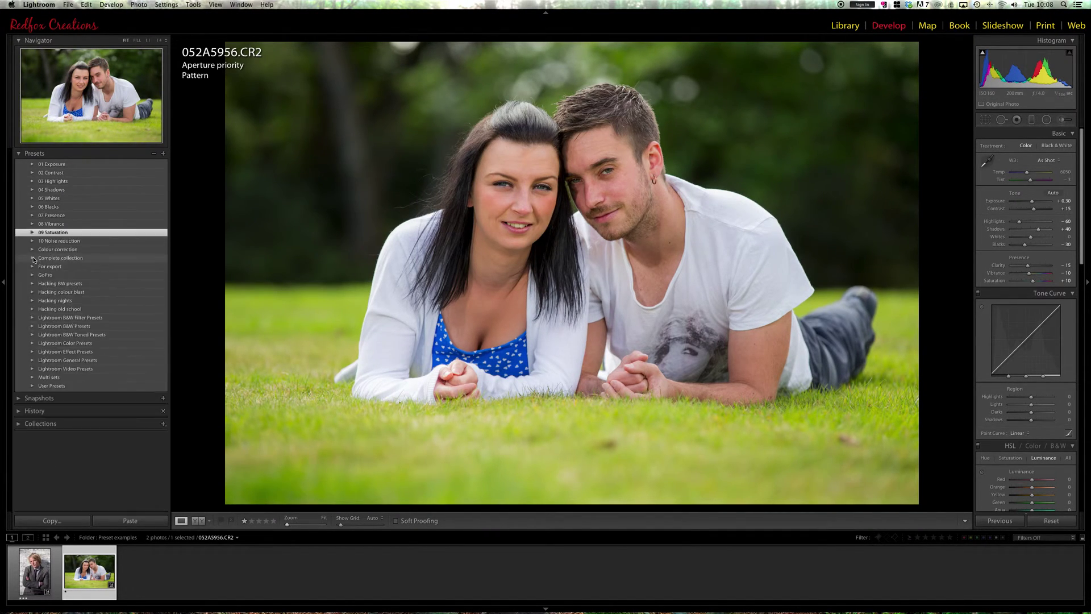
{"action": "left_click", "coordinate": [31, 241]}
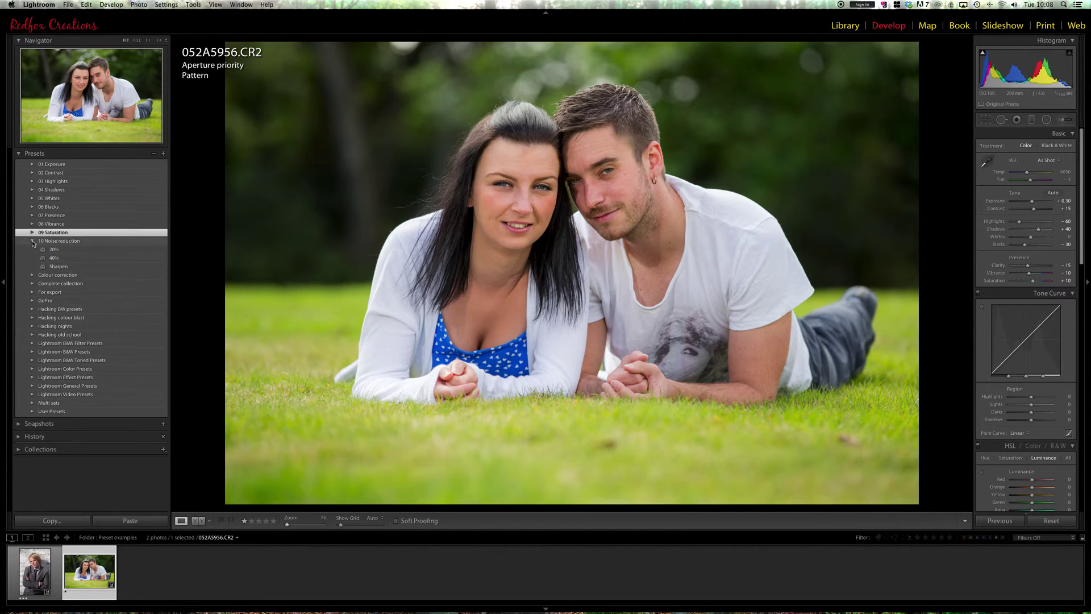
{"action": "left_click", "coordinate": [31, 241]}
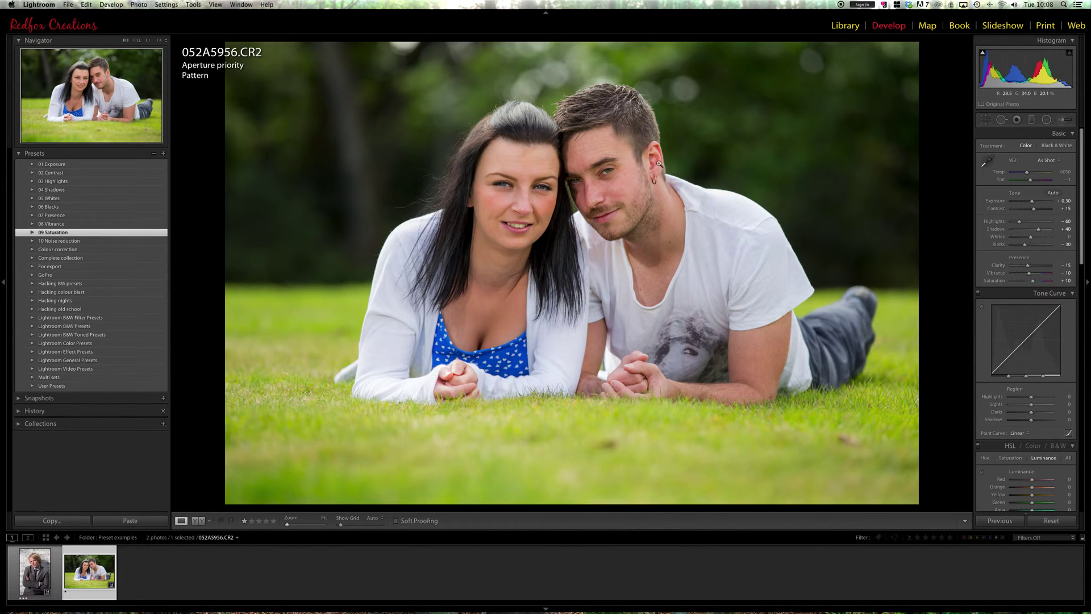
Step: Apply the 10 Noise reduction Sharpen preset while zoomed 1:1 on the man's face
{"action": "left_click", "coordinate": [573, 188]}
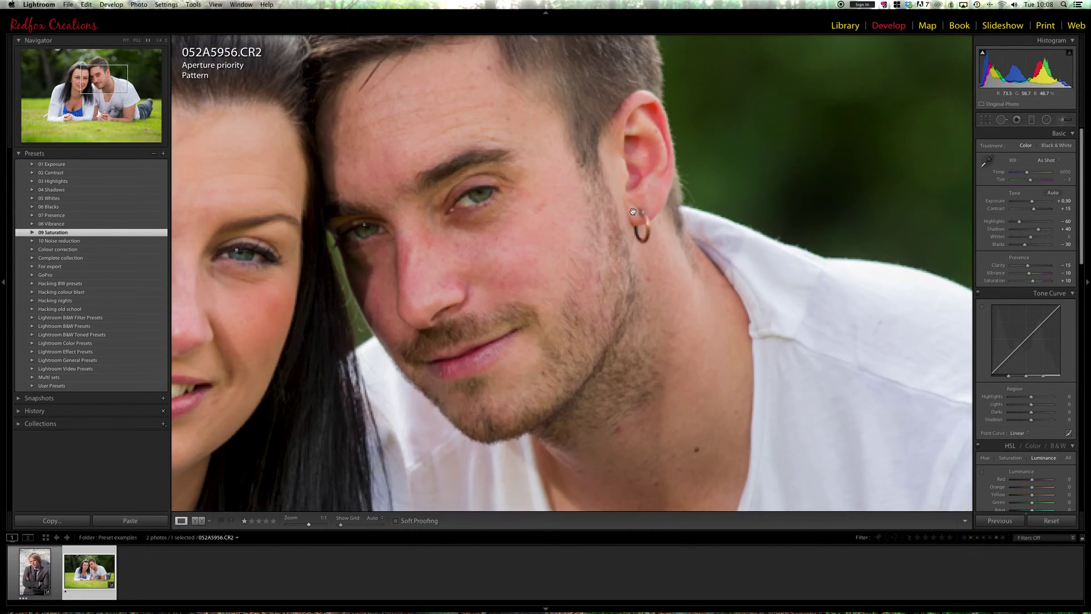
{"action": "left_click", "coordinate": [33, 241]}
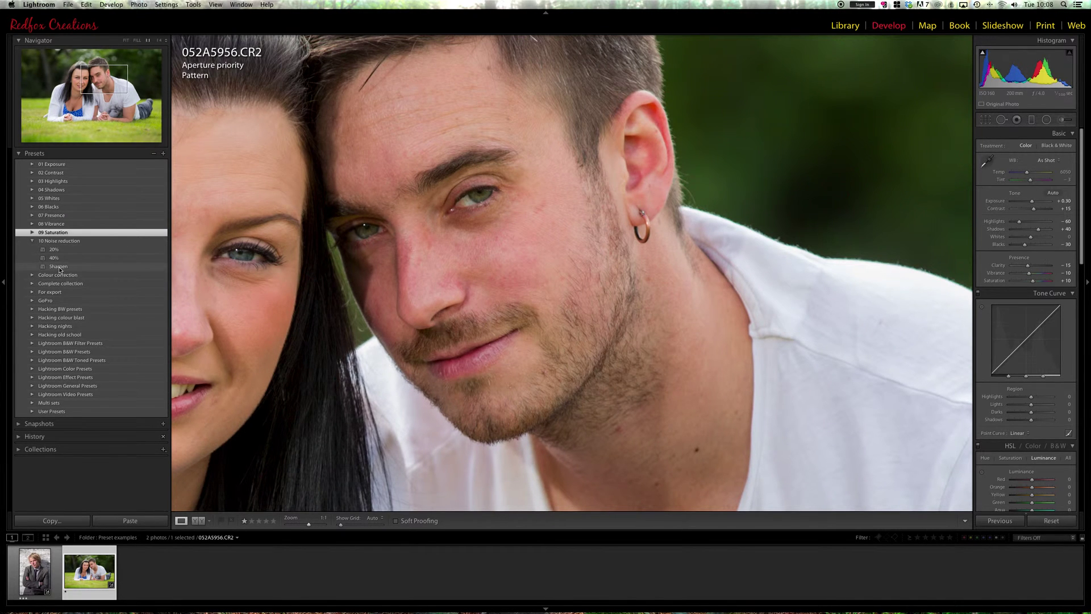
{"action": "left_click", "coordinate": [58, 268]}
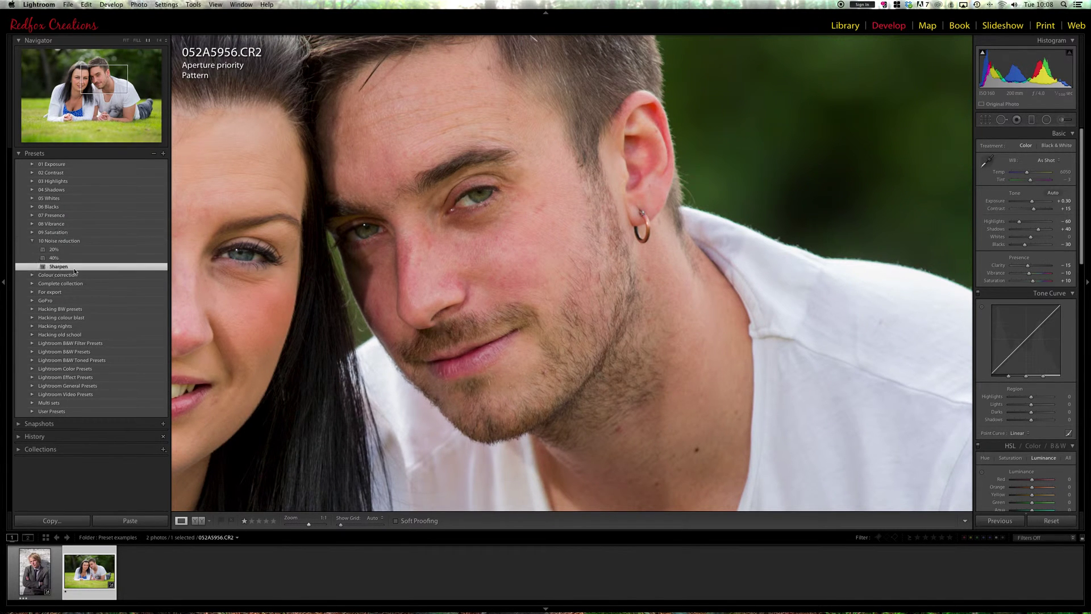
{"action": "left_click", "coordinate": [489, 222]}
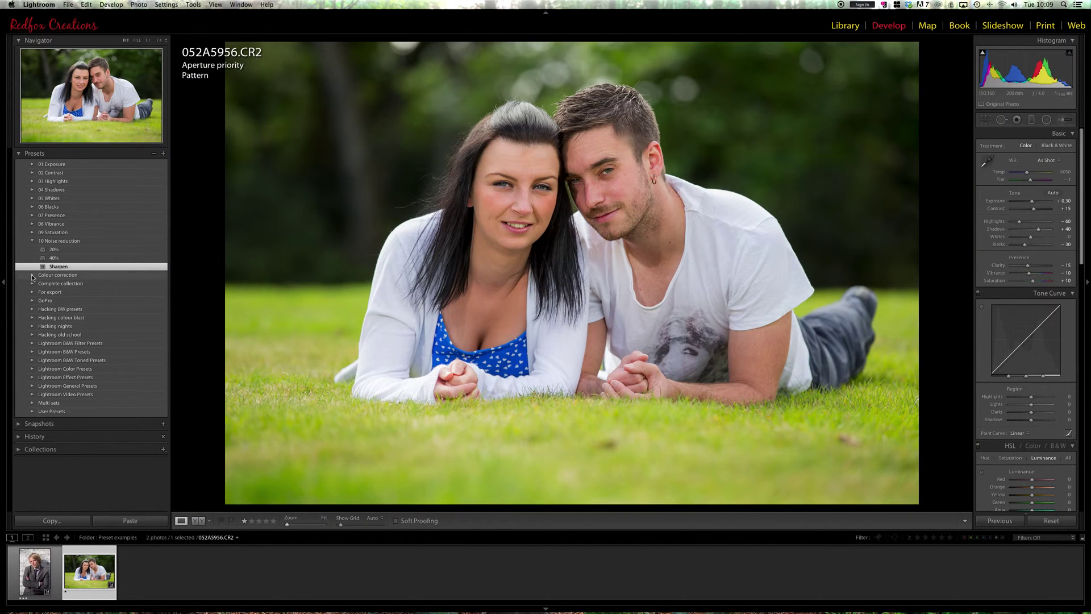
{"action": "left_click", "coordinate": [33, 244]}
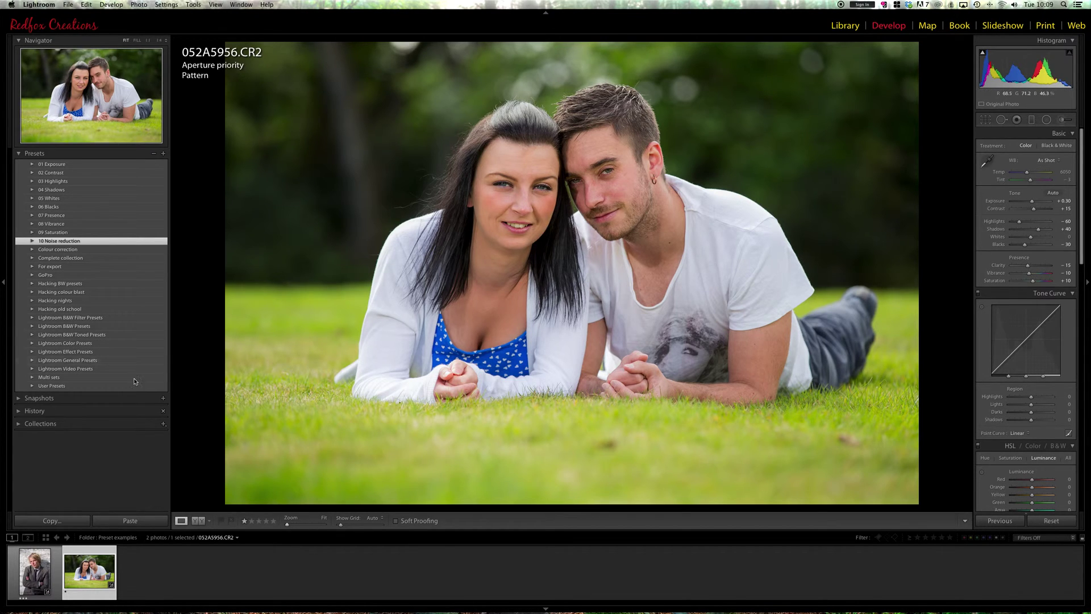
Step: Add the Vignette 1 effect preset for darkened edges and toggle Before/After to compare
{"action": "left_click", "coordinate": [32, 352]}
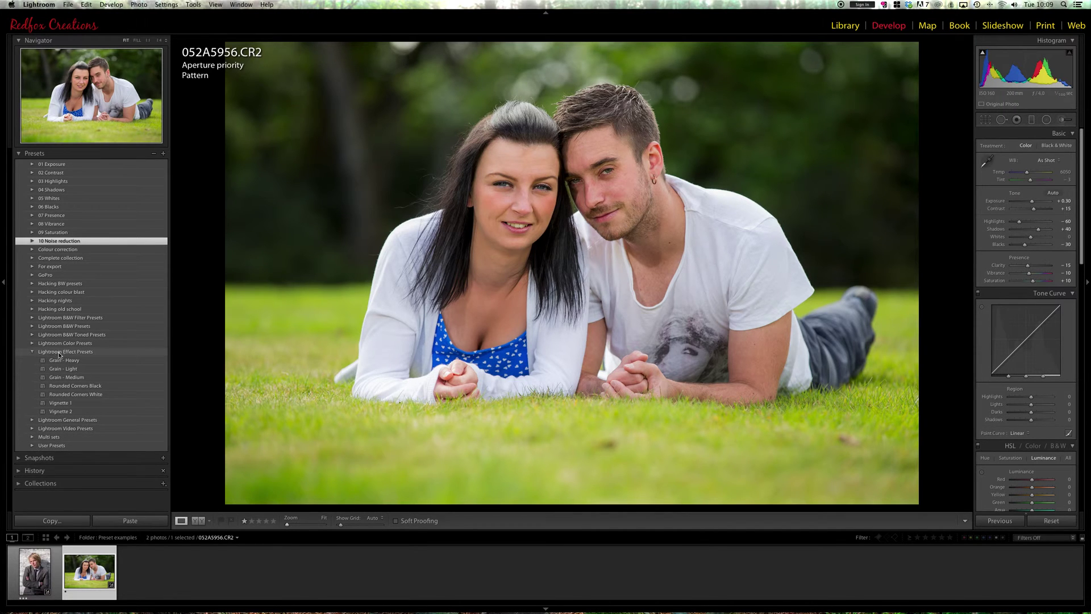
{"action": "left_click", "coordinate": [74, 404]}
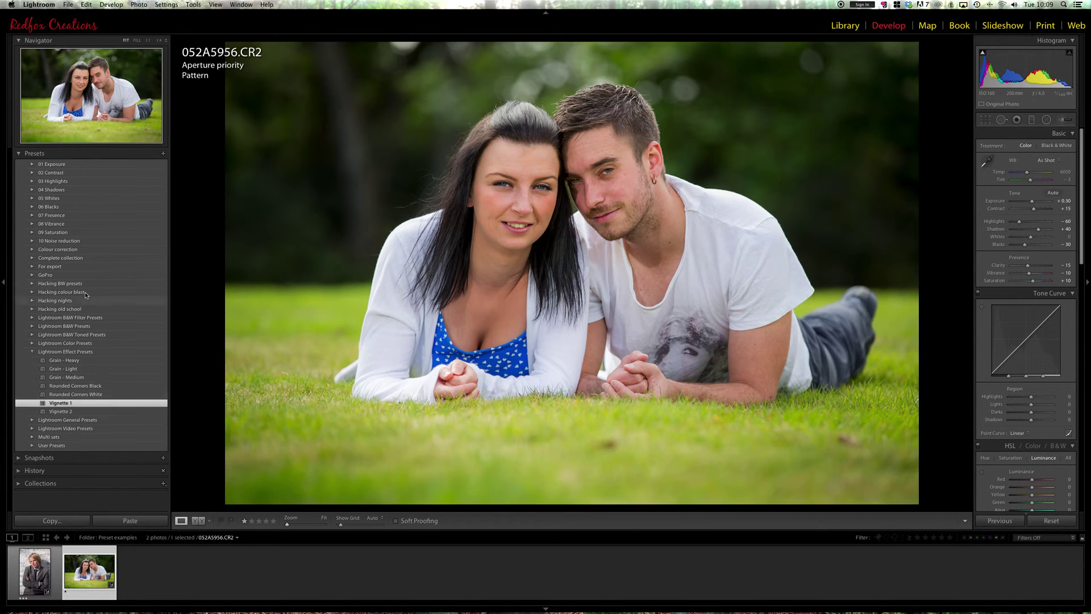
{"action": "left_click", "coordinate": [33, 353]}
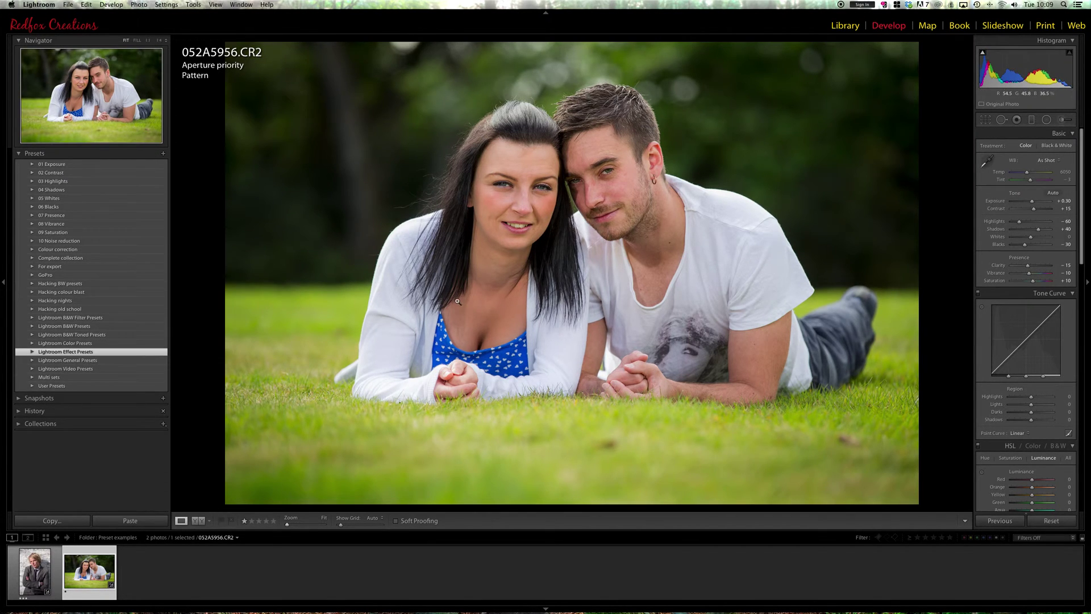
{"action": "key", "text": "backslash"}
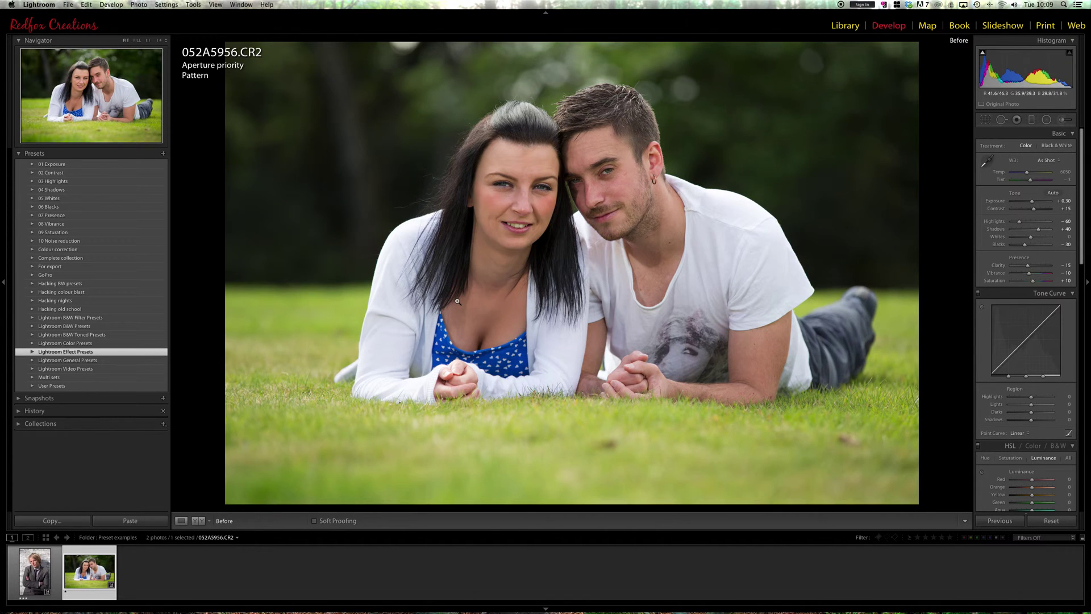
{"action": "key", "text": "backslash"}
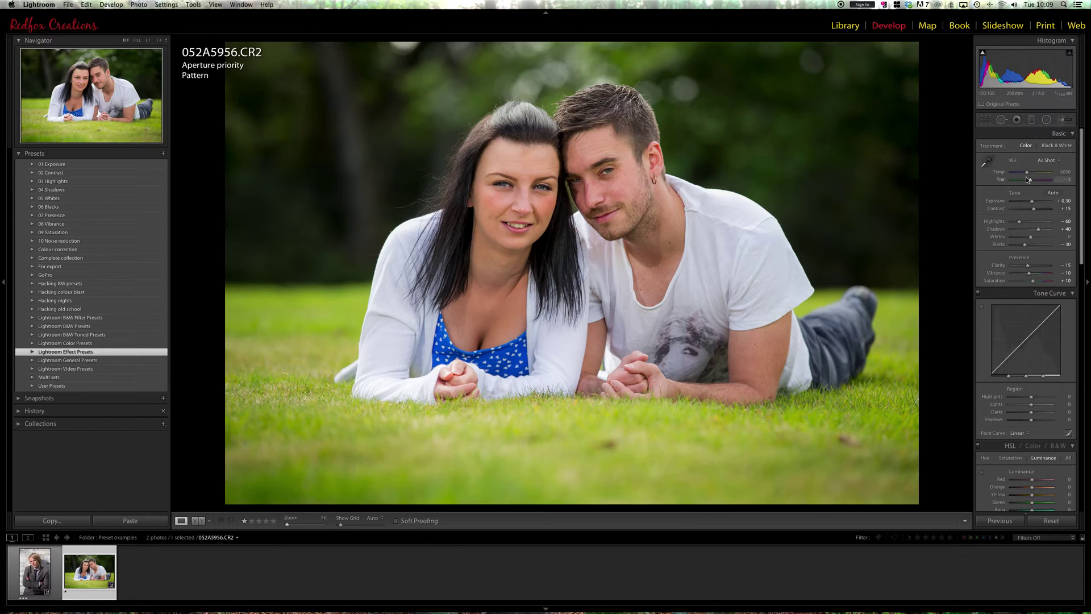
{"action": "left_click", "coordinate": [163, 153]}
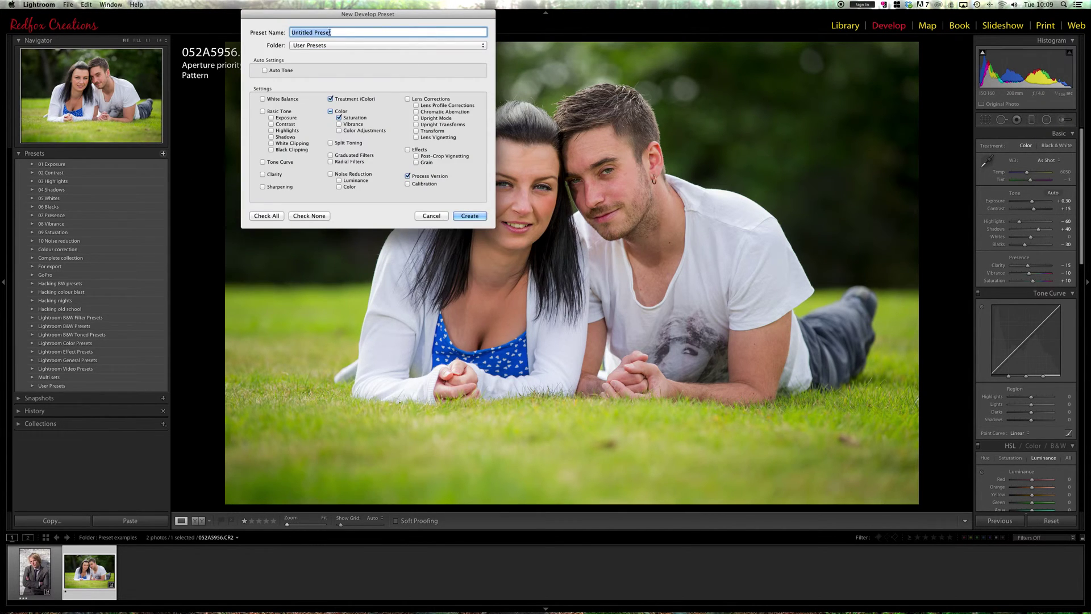
{"action": "left_click", "coordinate": [267, 216]}
{"action": "left_click", "coordinate": [318, 215]}
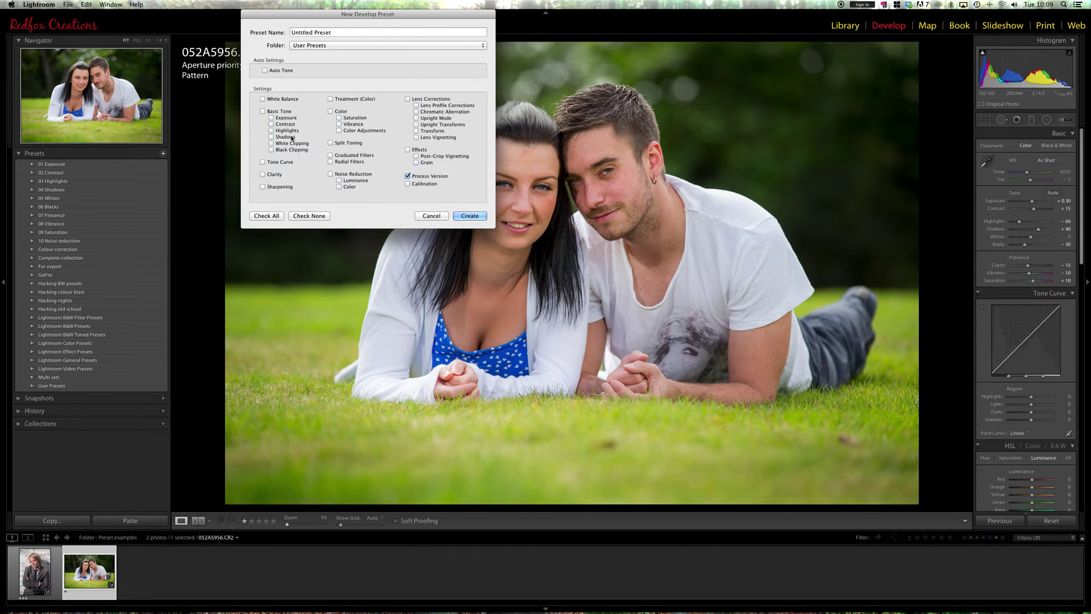
{"action": "left_click", "coordinate": [271, 117]}
{"action": "left_click", "coordinate": [271, 124]}
{"action": "left_click", "coordinate": [271, 143]}
{"action": "left_click", "coordinate": [271, 150]}
{"action": "left_click", "coordinate": [438, 218]}
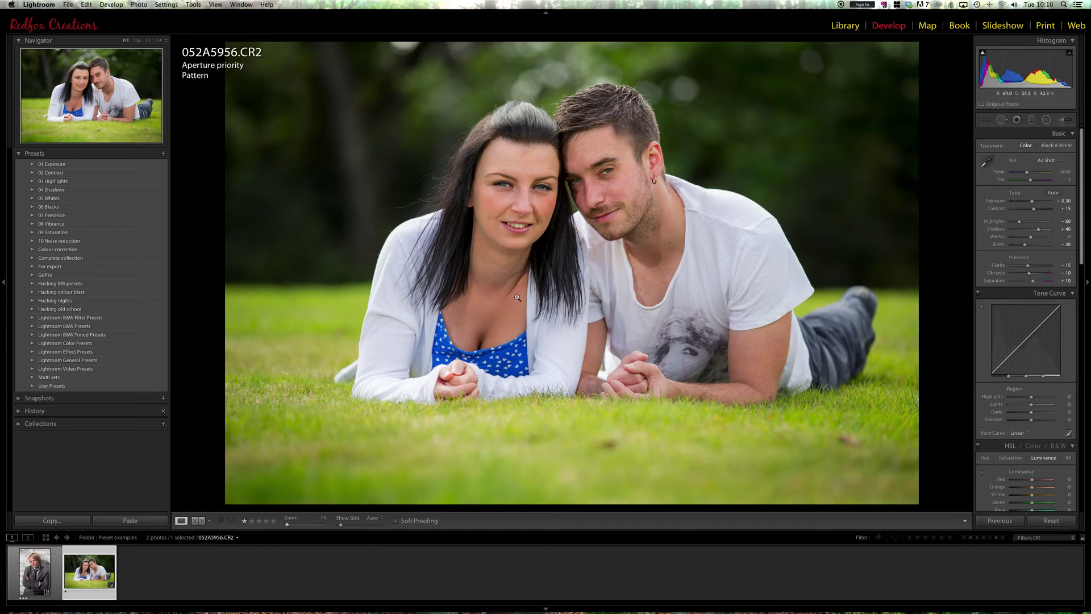
Step: Expand the User Presets folder and scroll down through its saved presets
{"action": "left_click", "coordinate": [32, 386]}
{"action": "scroll", "coordinate": [16, 399], "scroll_direction": "down", "scroll_amount": 5}
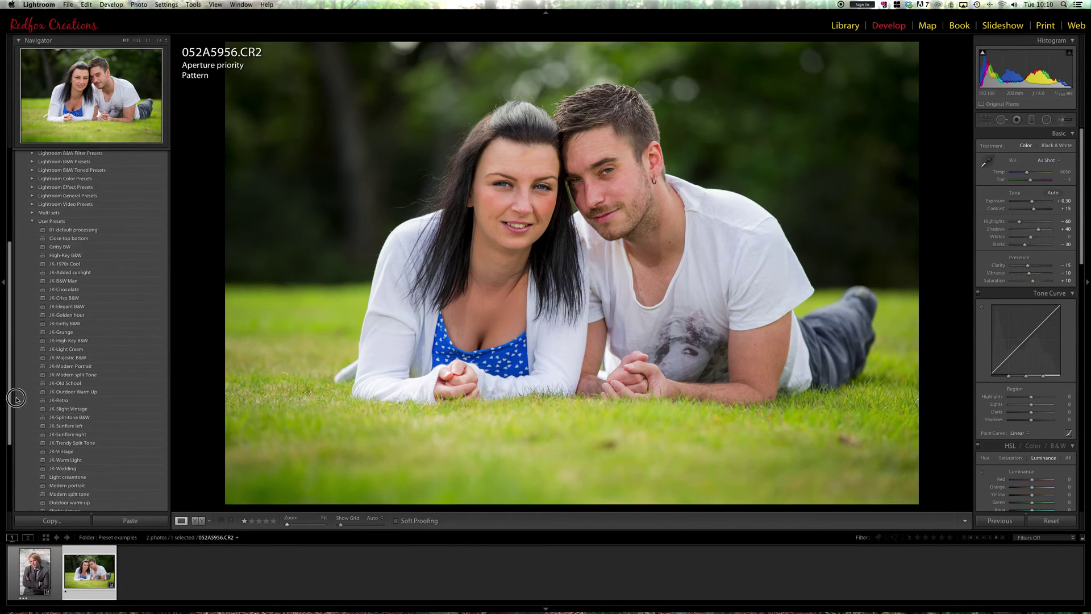
{"action": "scroll", "coordinate": [16, 398], "scroll_direction": "down", "scroll_amount": 2}
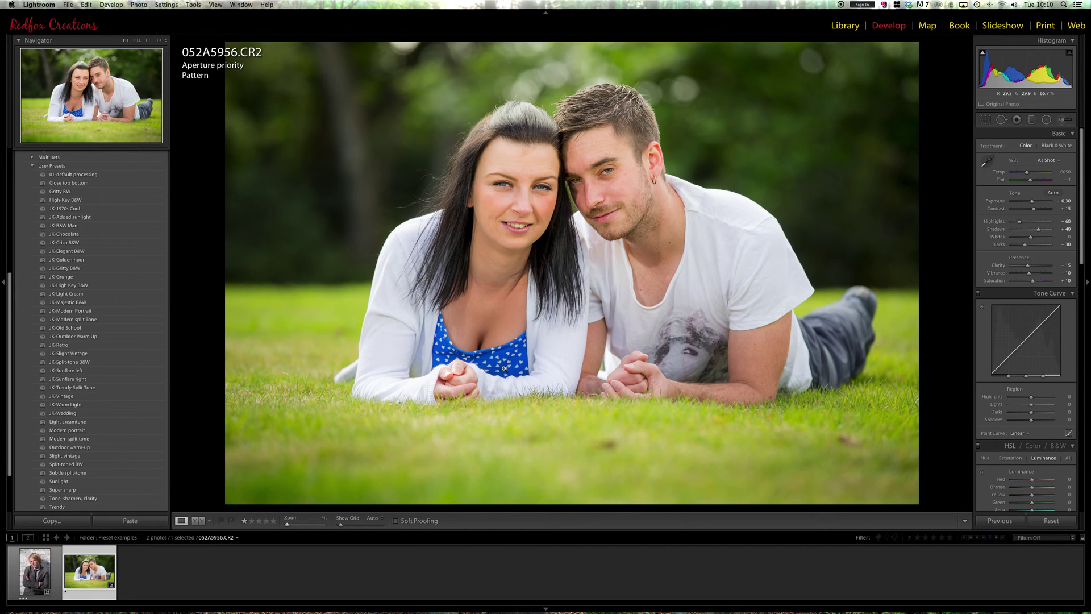
Step: Toggle the Before/After view with backslash, then collapse the User Presets folder
{"action": "key", "text": "backslash"}
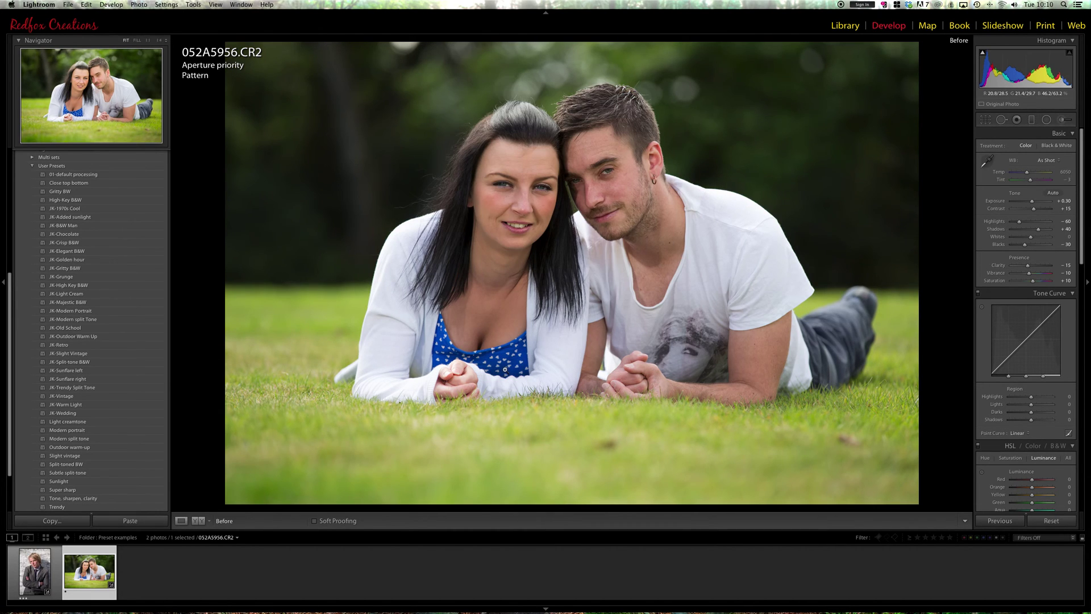
{"action": "key", "text": "backslash"}
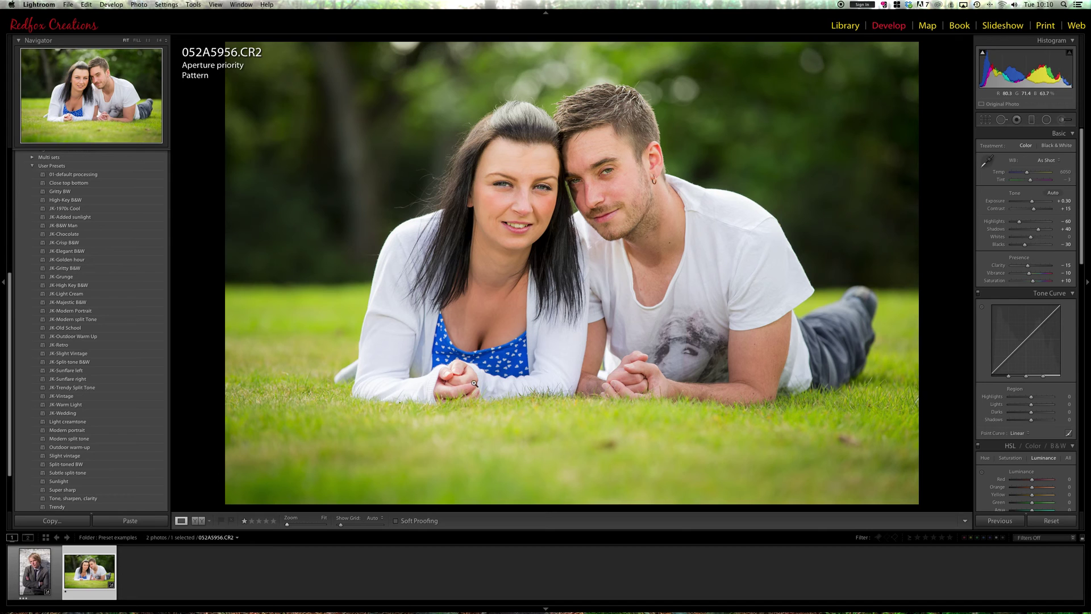
{"action": "left_click", "coordinate": [31, 165]}
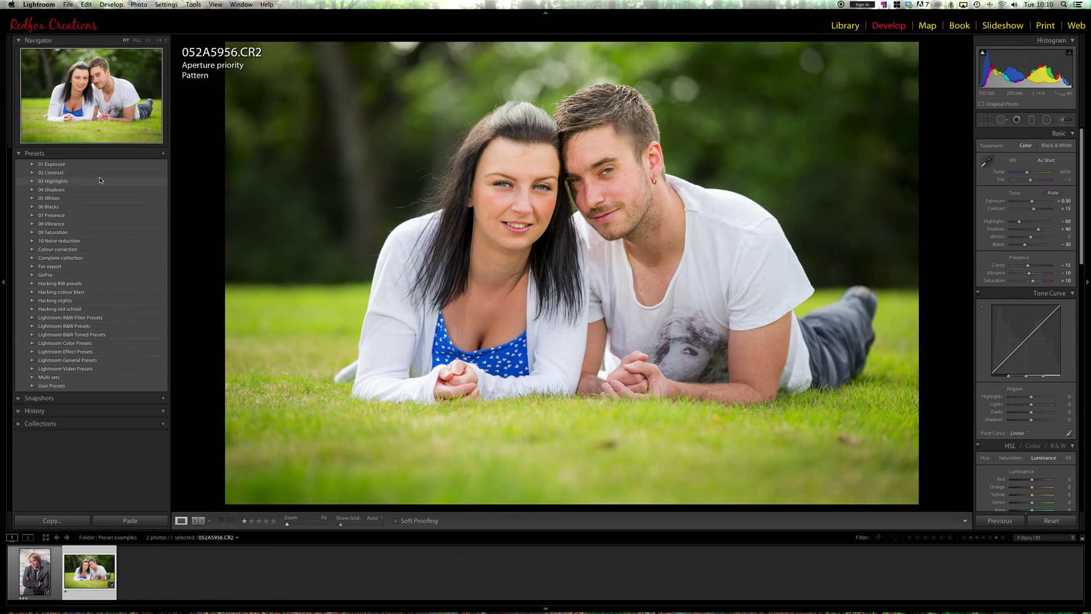